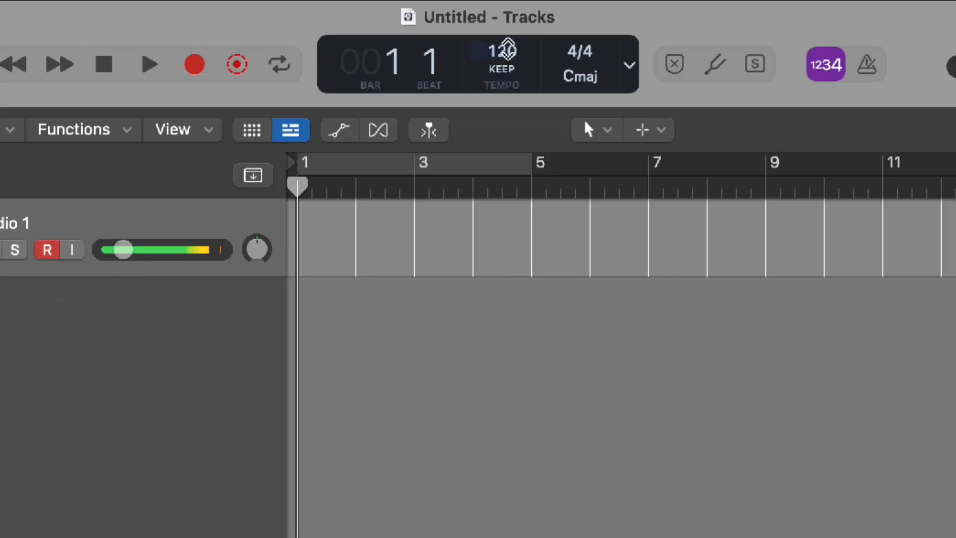
# Switch Logic's Smart Tempo mode from KEEP to ADAPT – Adapt Project Tempo.
pyautogui.click(501, 70)
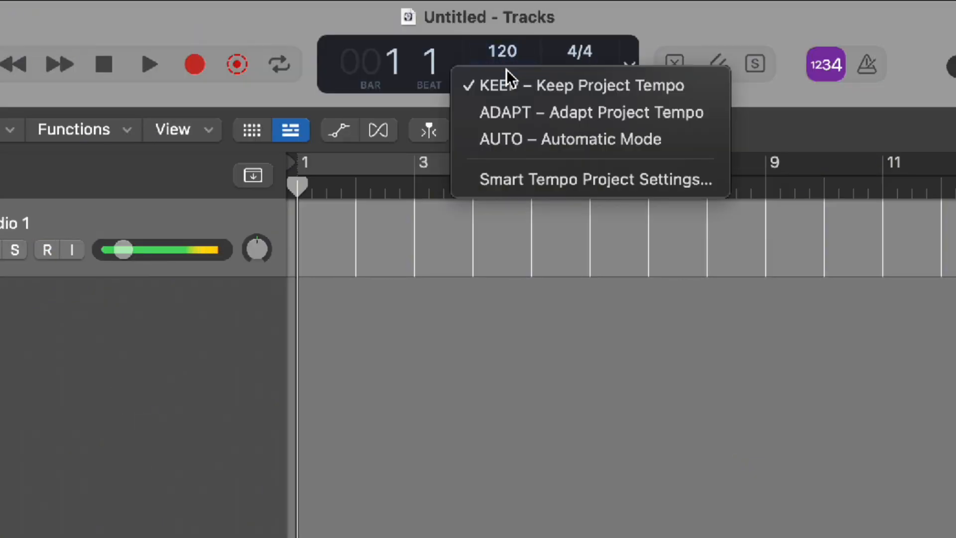
pyautogui.click(511, 103)
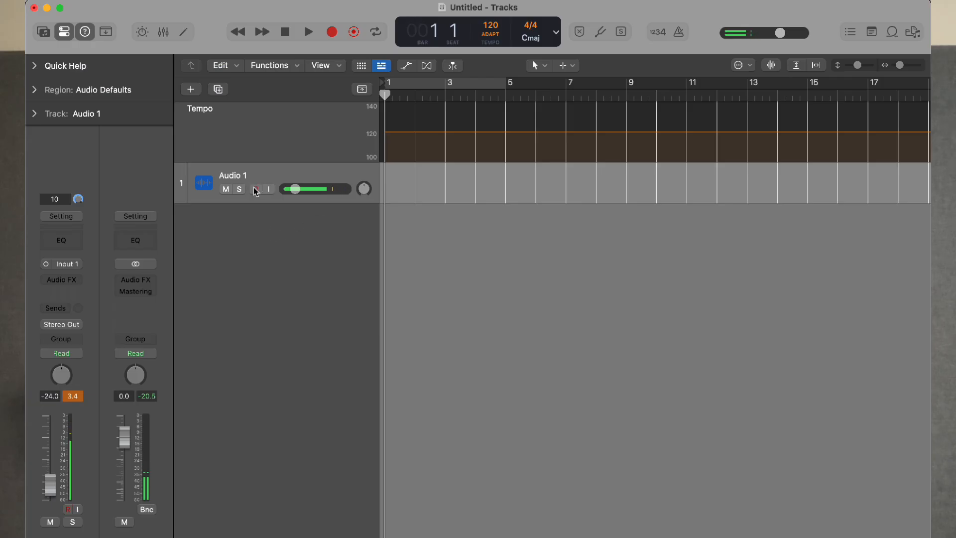
# Import the Cissy Strut mp3 onto Audio 1 and play it to hear its 86–91 BPM tempo map.
pyautogui.press('super+Tab')
pyautogui.moveTo(151, 60); pyautogui.dragTo(393, 171)
pyautogui.press('super+Tab')
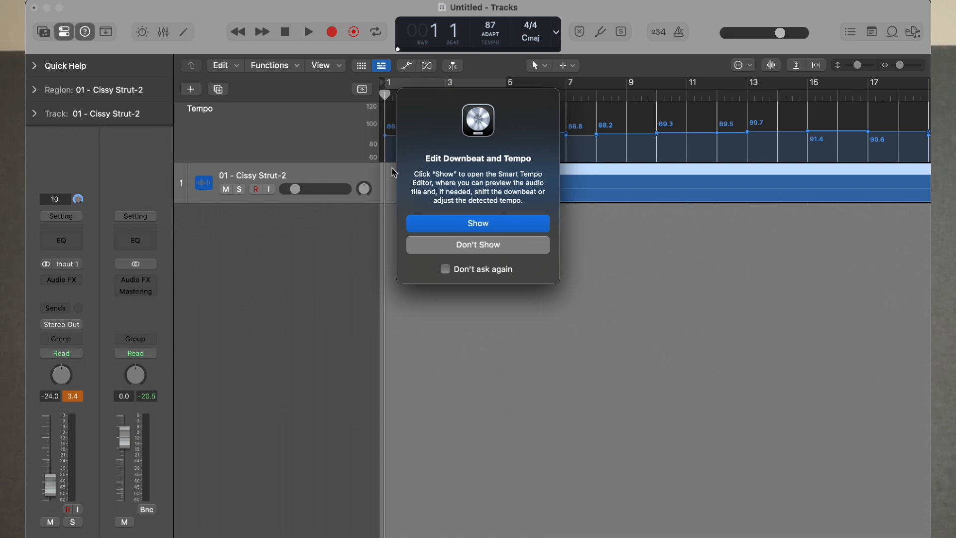
pyautogui.click(477, 223)
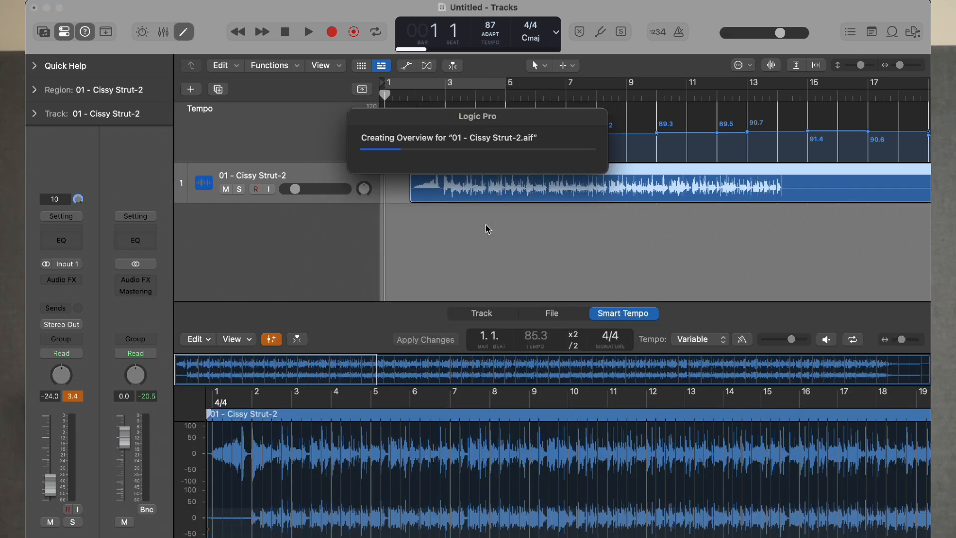
pyautogui.press('space')
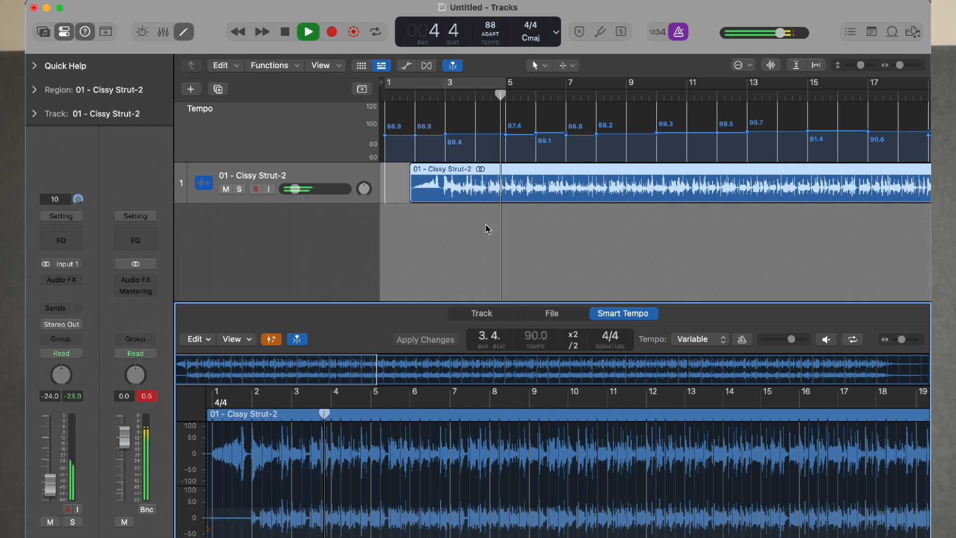
# Stop playback, select the tempo points and scroll through the song to inspect the 86.9–91.4 BPM values.
pyautogui.press('space')
pyautogui.click(294, 132)
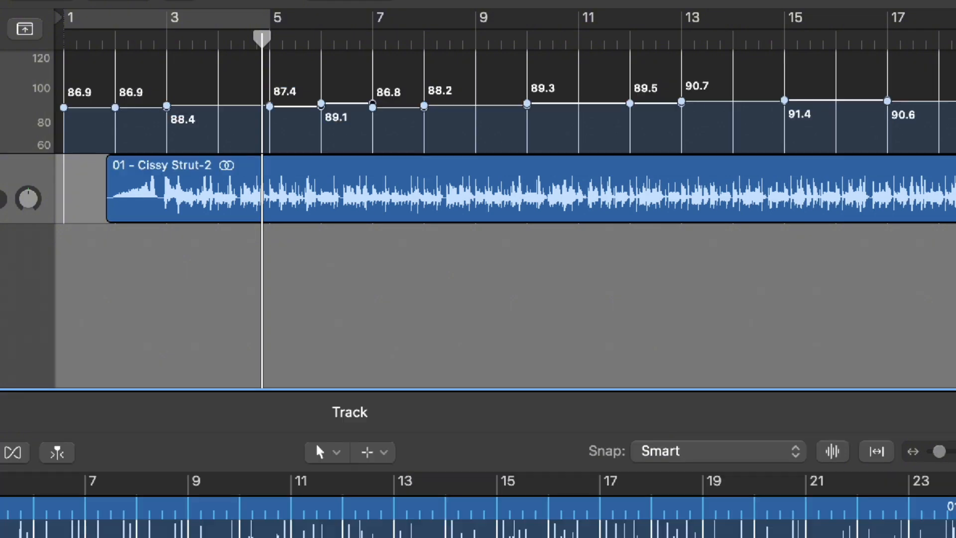
pyautogui.hscroll(15, 302, 113)
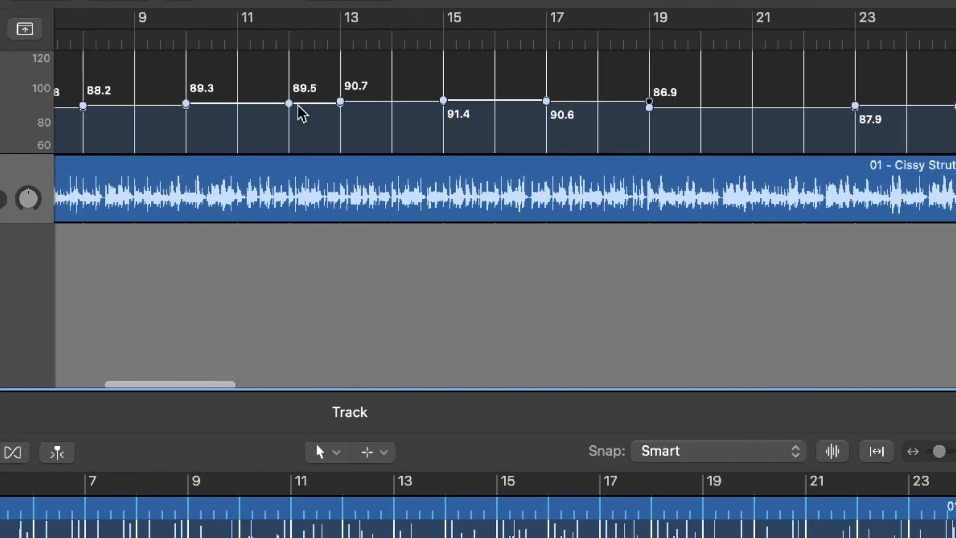
pyautogui.hscroll(8, 302, 114)
pyautogui.hscroll(-18, 302, 113)
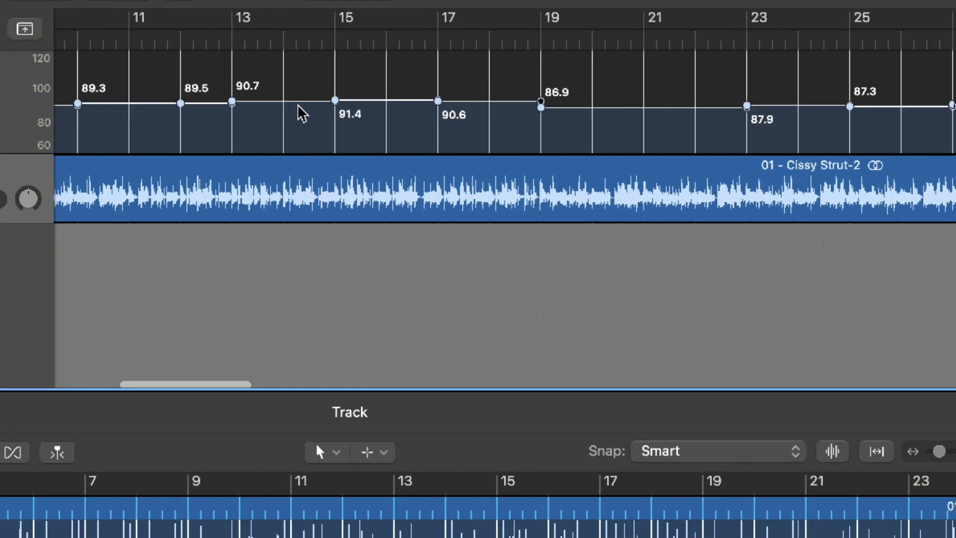
pyautogui.hscroll(2, 300, 107)
pyautogui.hscroll(-3, 299, 107)
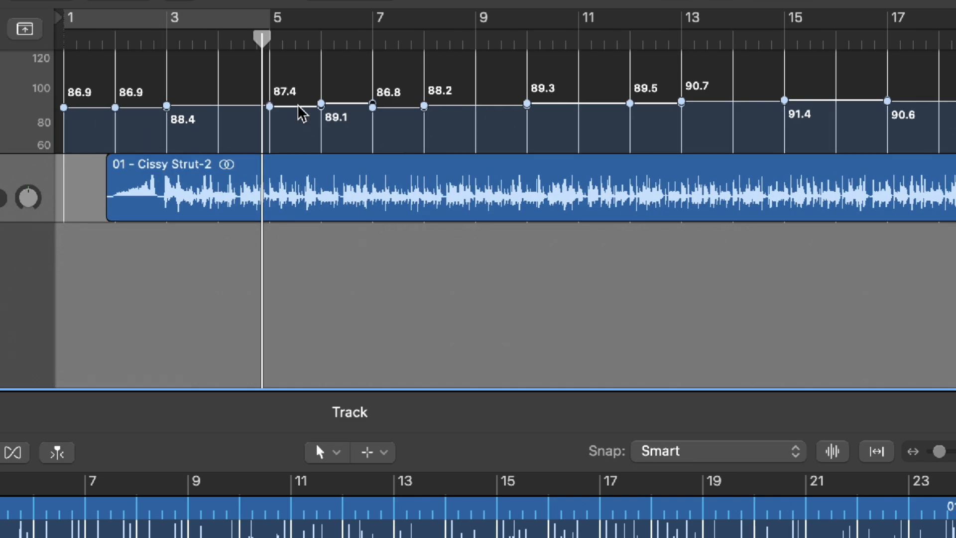
pyautogui.hscroll(5, 299, 107)
pyautogui.hscroll(10, 302, 113)
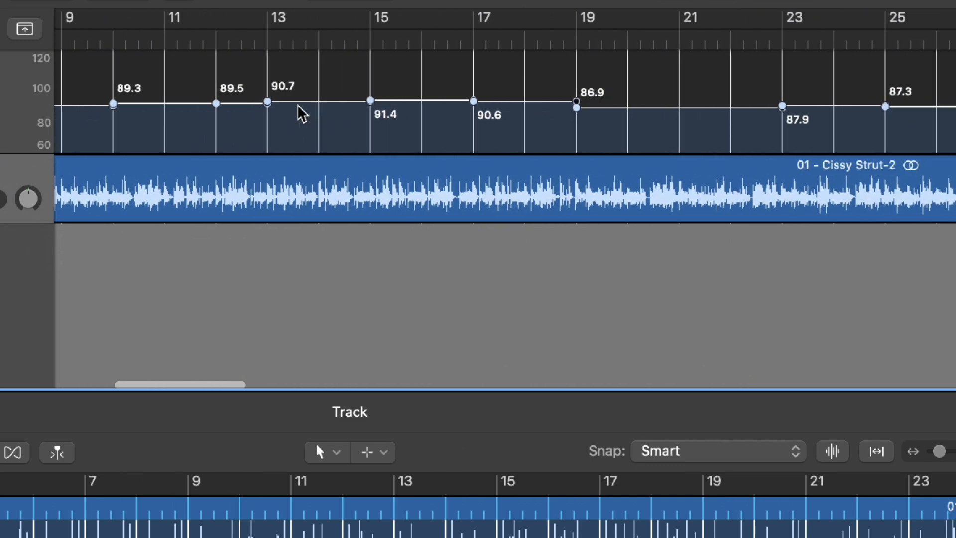
pyautogui.hscroll(5, 303, 113)
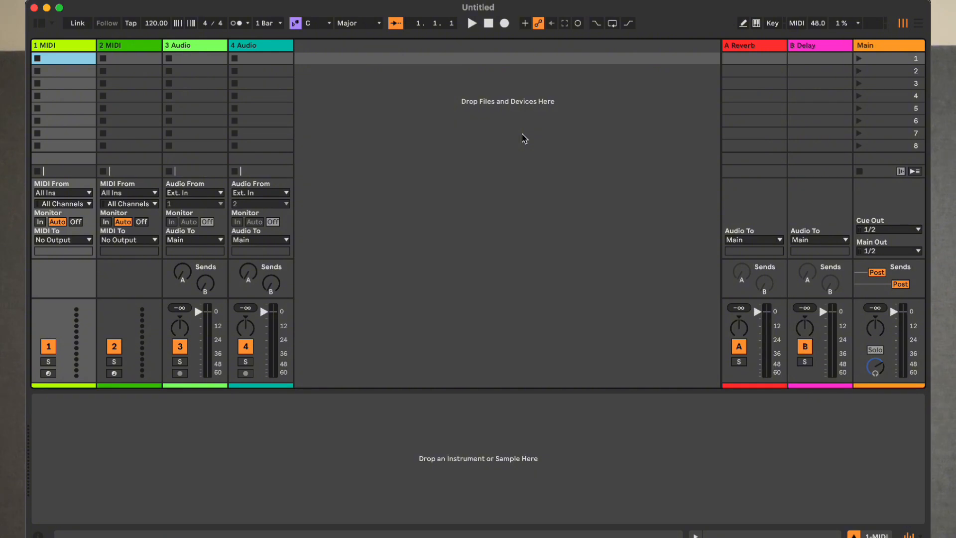
# Switch Live to Arrangement view and confirm Auto-Warp Long Samples in Record, Warp & Launch preferences.
pyautogui.press('Tab')
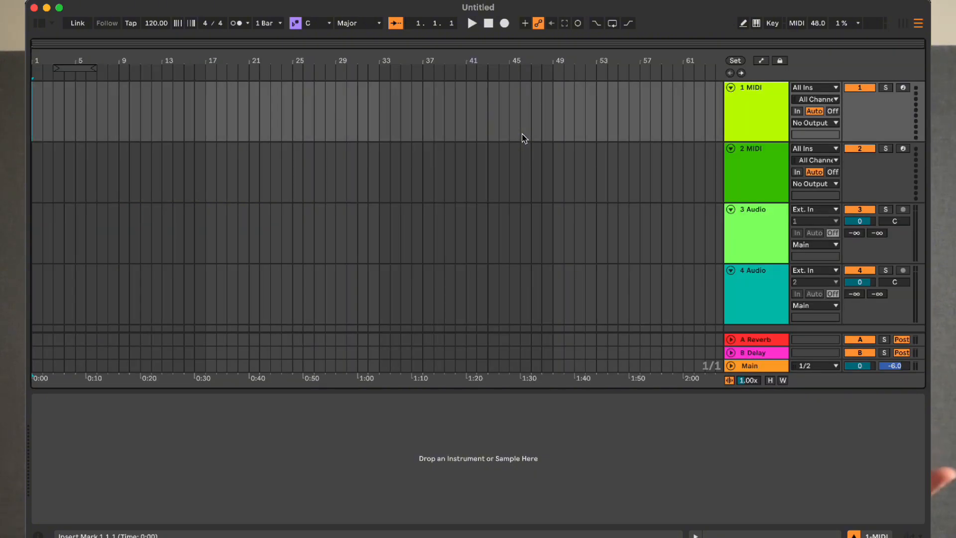
pyautogui.press('super+comma')
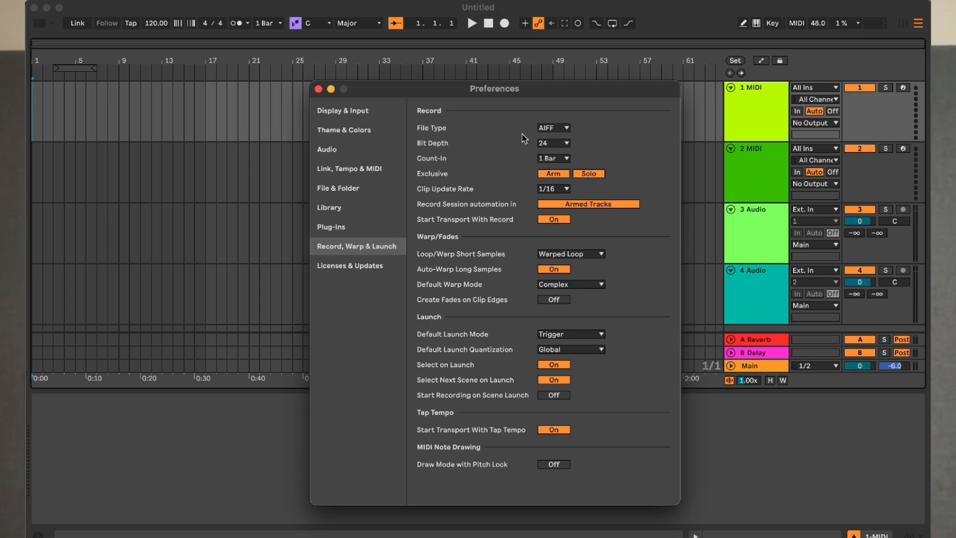
pyautogui.click(351, 227)
pyautogui.click(347, 247)
pyautogui.click(319, 89)
# Drag 01 - Cissy Strut-2.mp3 from Downloads onto Live's 3 Audio track.
pyautogui.press('super+Tab')
pyautogui.press('super+Tab')
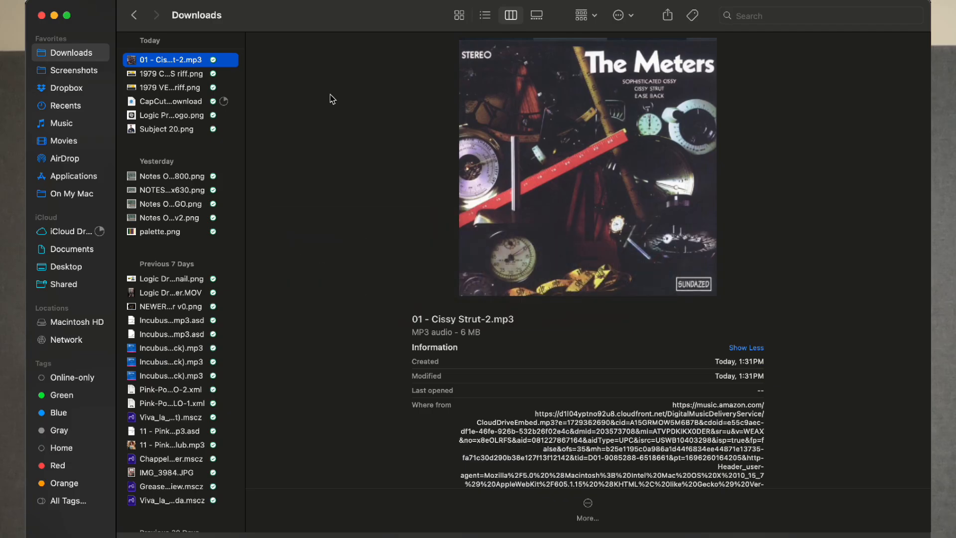
pyautogui.moveTo(168, 63); pyautogui.dragTo(36, 244)
pyautogui.press('super+Tab')
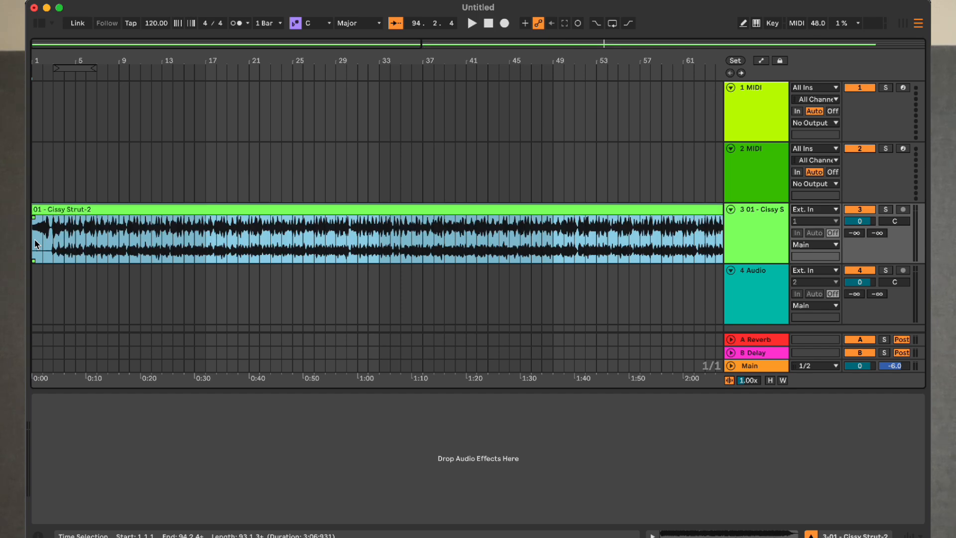
# Open the Cissy Strut clip's details, zoom to the waveform start, and play it with the metronome on.
pyautogui.doubleClick(223, 208)
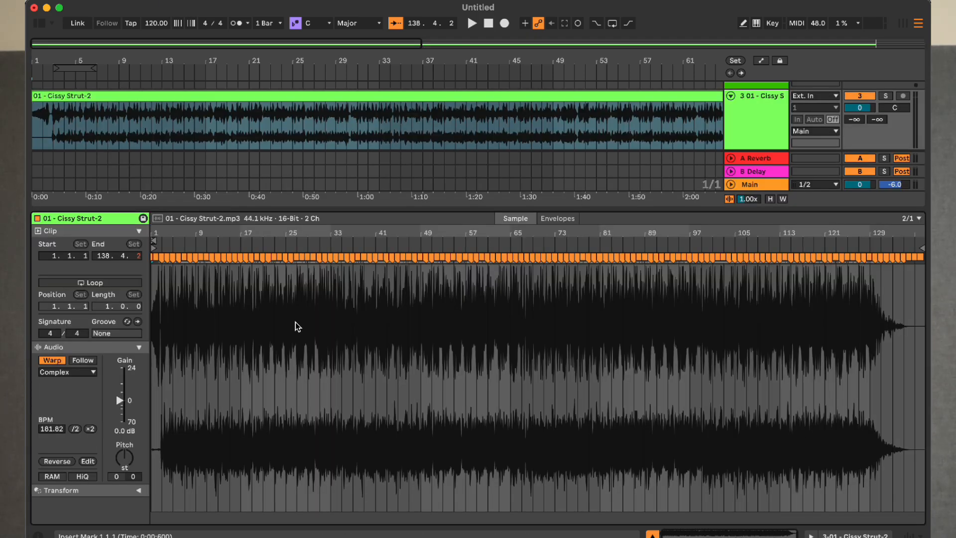
pyautogui.scroll(10, 297, 327)
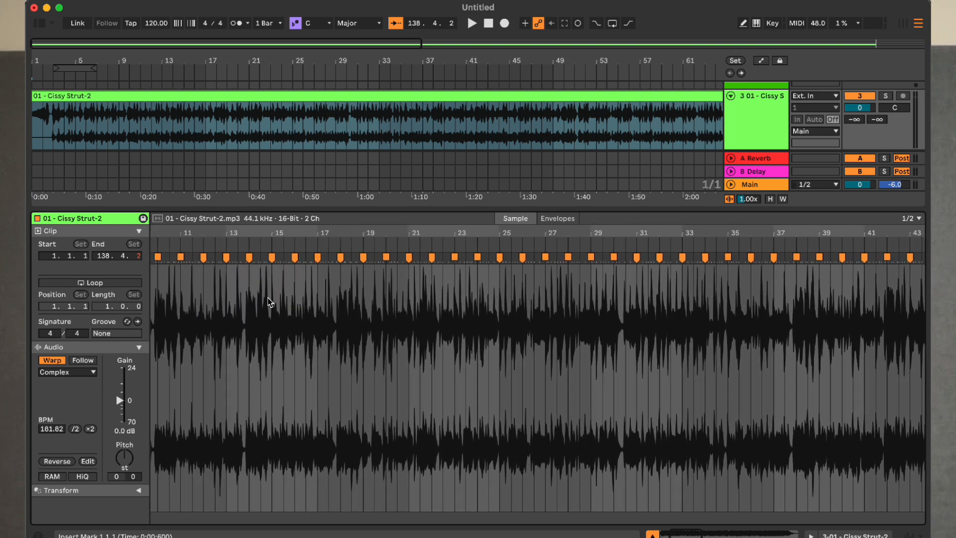
pyautogui.hscroll(-5, 269, 301)
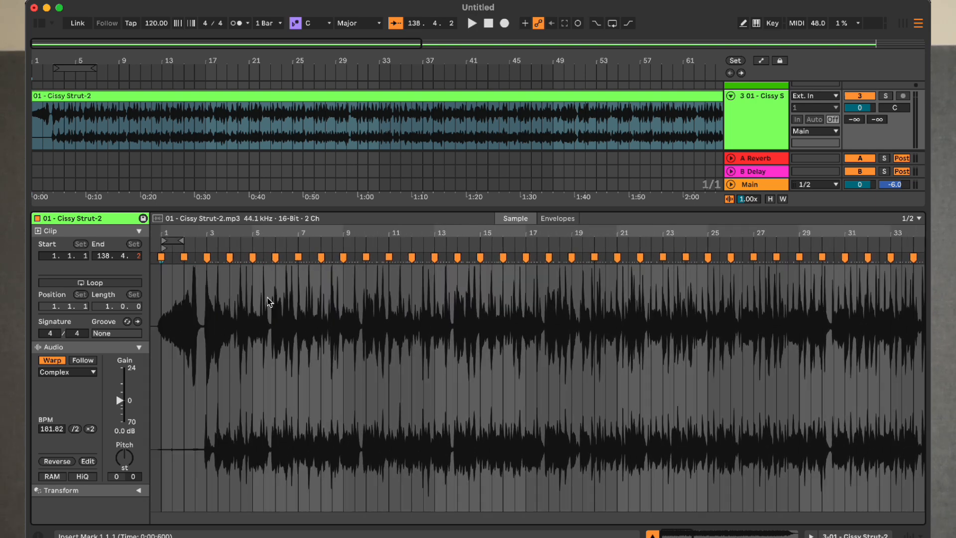
pyautogui.scroll(5, 269, 302)
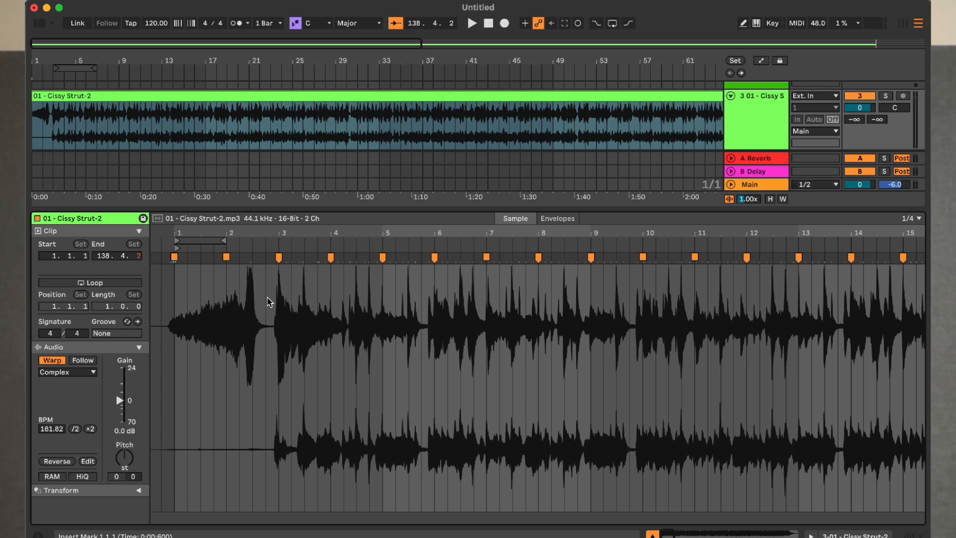
pyautogui.press('o')
pyautogui.press('space')
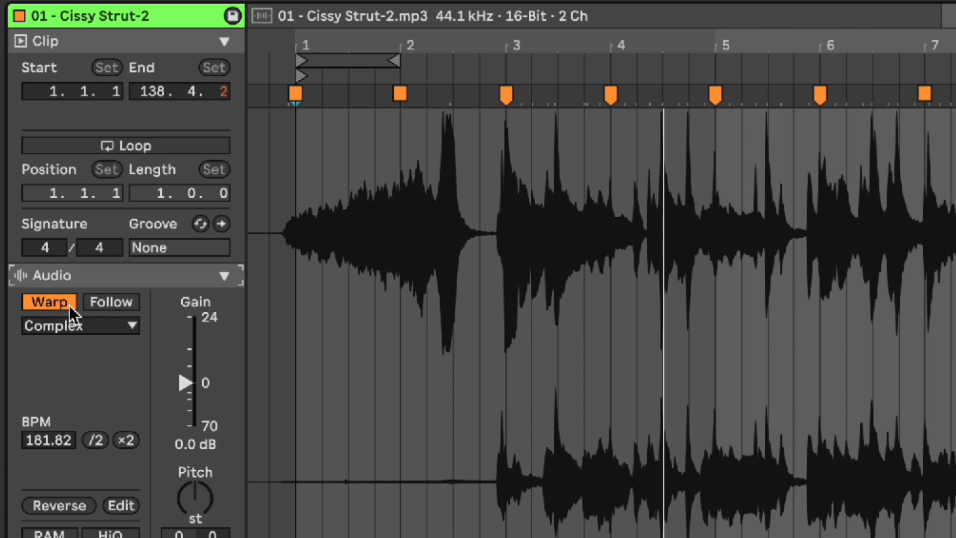
# Set the clip from Follow to Lead and halve its warp tempo from 181.82 to 90.91 BPM.
pyautogui.click(120, 301)
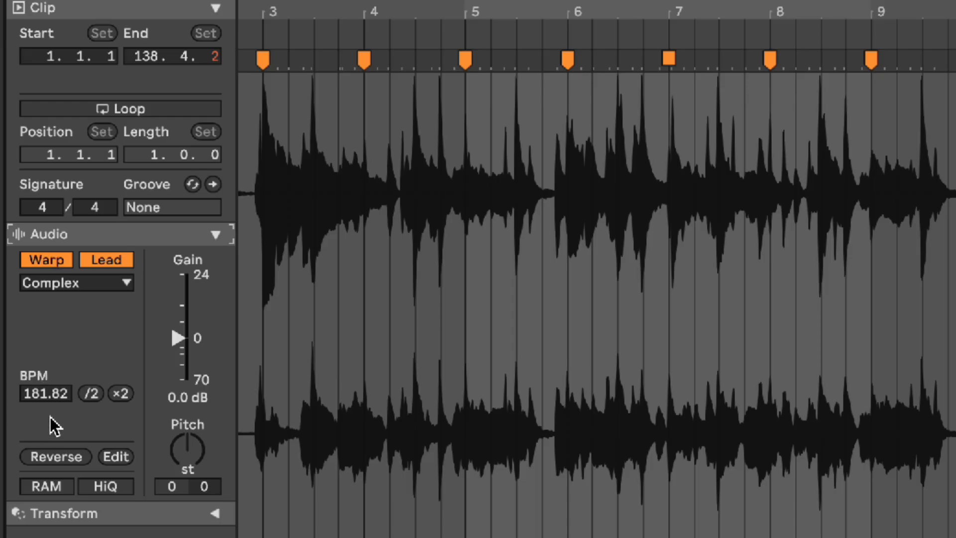
pyautogui.click(92, 393)
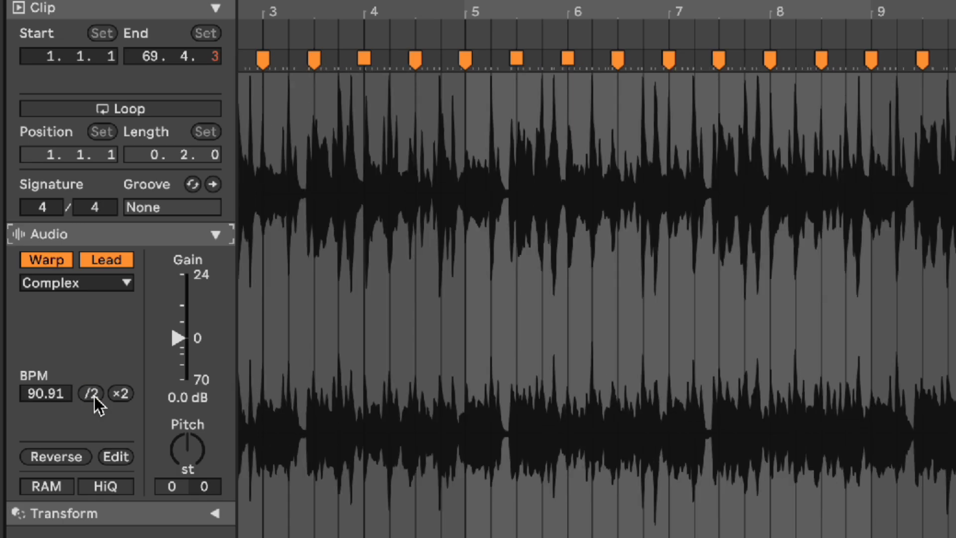